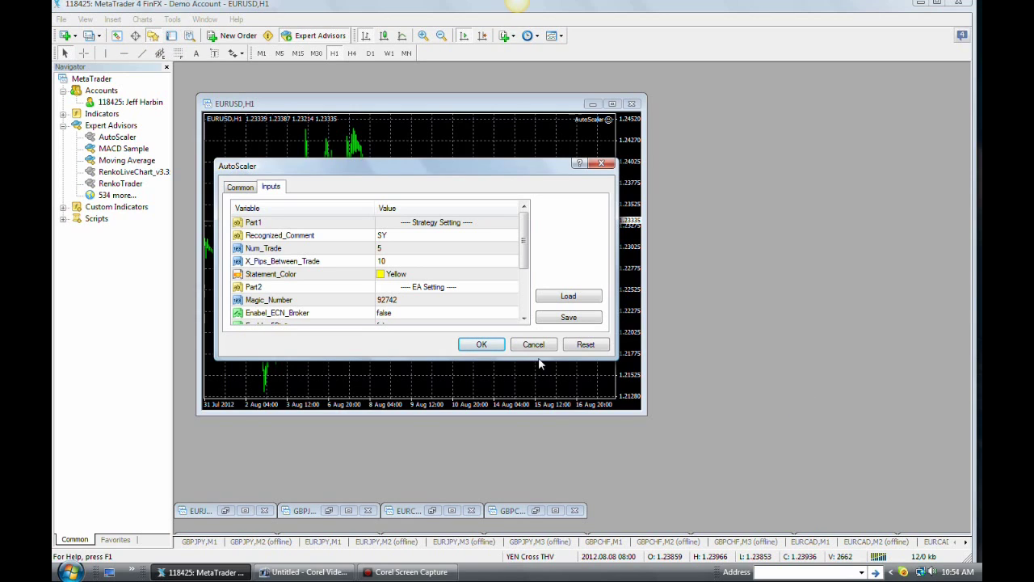
# Show the Inputs tab of AutoScaler's properties for the EURUSD H1 chart.
pyautogui.click(271, 188)
pyautogui.moveTo(522, 263); pyautogui.dragTo(522, 301)
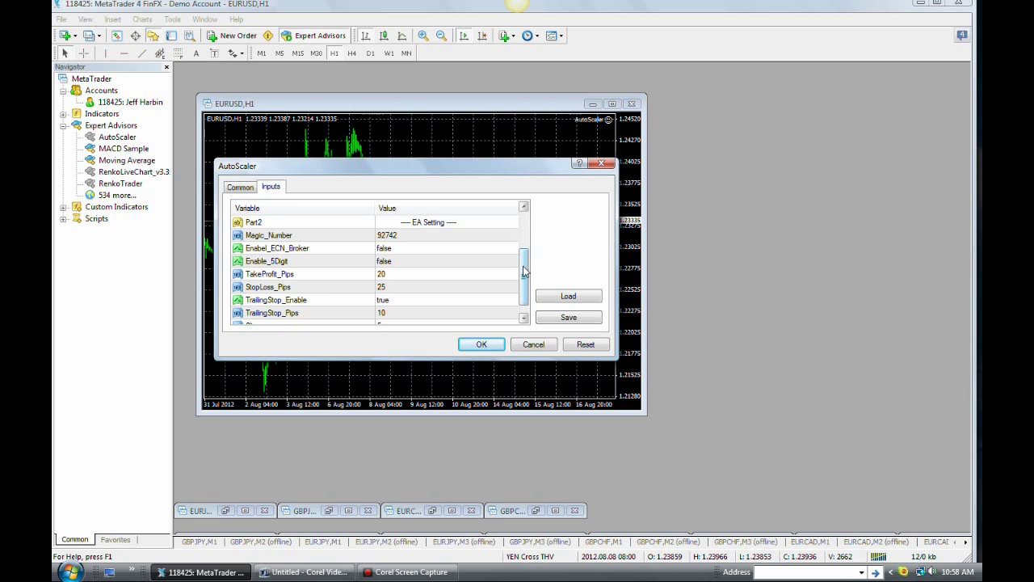
# Scroll the Inputs list down to show TakeProfit_Pips through Slippage, selecting Enabel_ECN_Broker.
pyautogui.moveTo(524, 272); pyautogui.dragTo(524, 276)
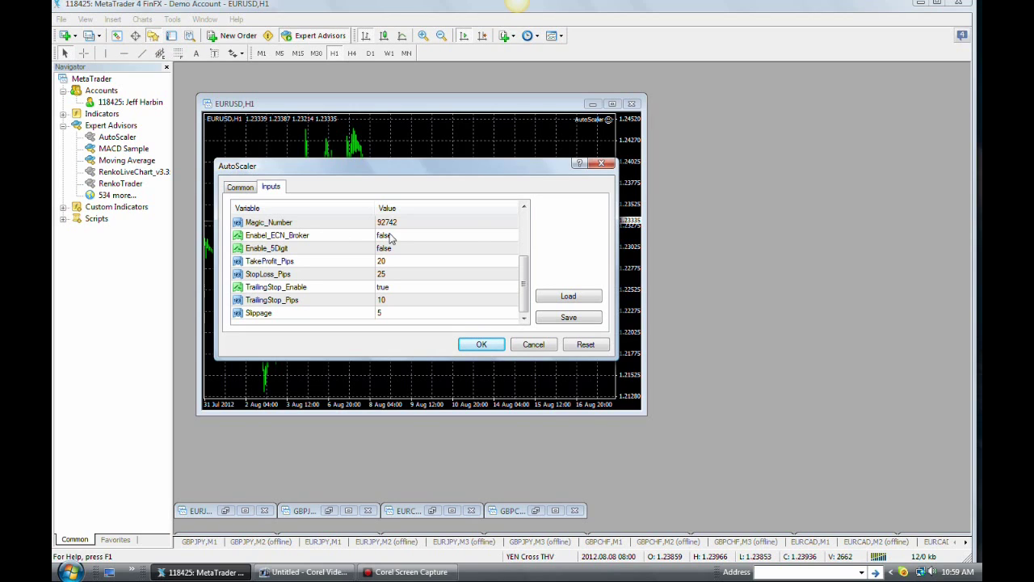
pyautogui.click(496, 235)
pyautogui.click(495, 236)
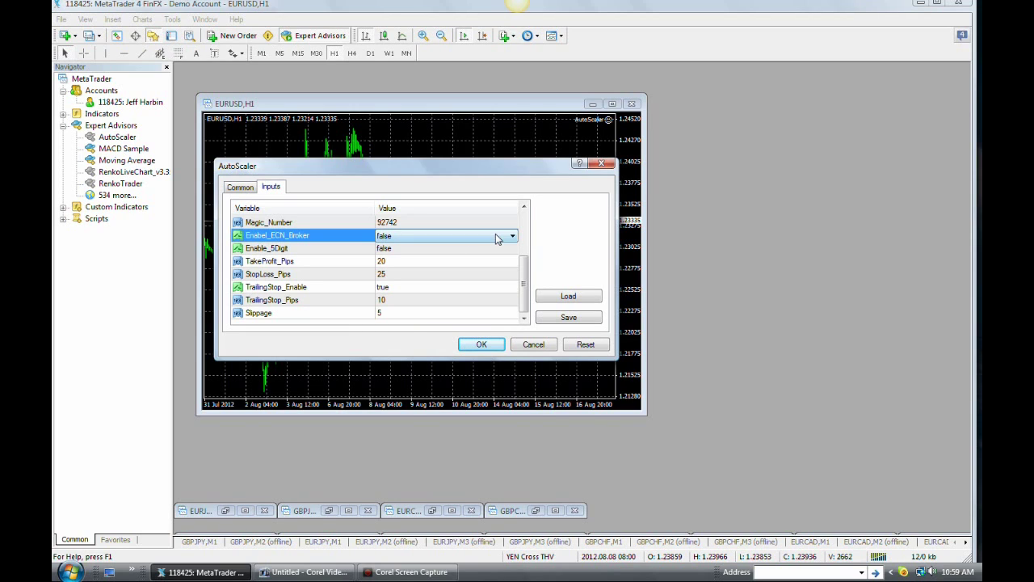
pyautogui.click(495, 235)
pyautogui.click(486, 257)
pyautogui.click(514, 236)
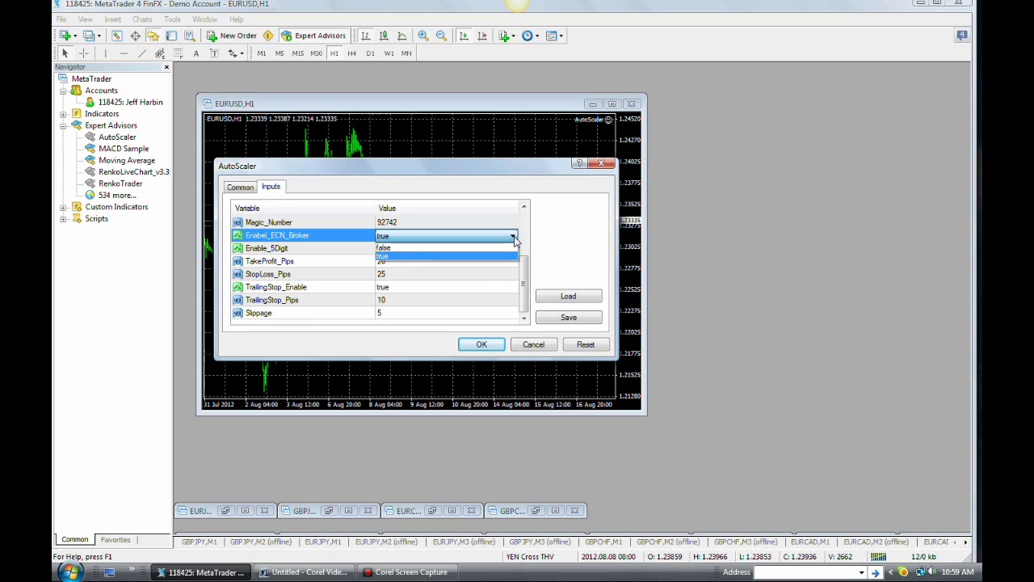
pyautogui.click(500, 257)
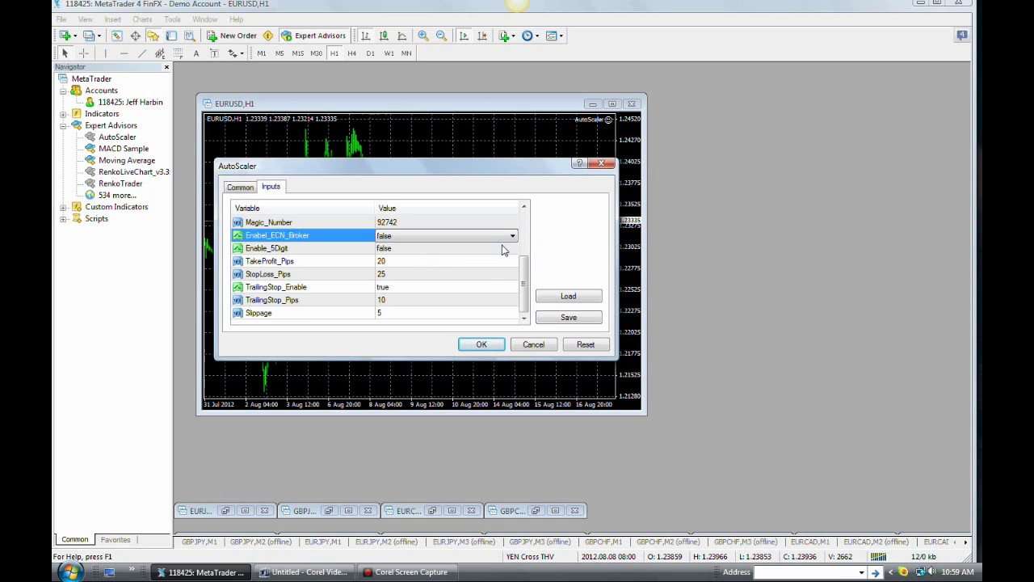
pyautogui.click(336, 250)
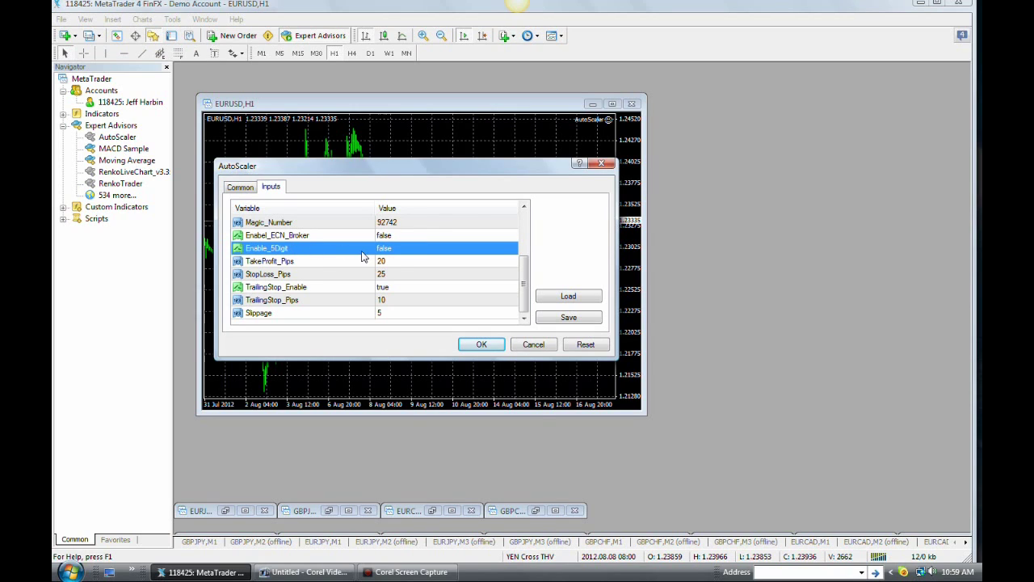
pyautogui.click(512, 253)
# Change Enable_5Digit to true in AutoScaler's inputs.
pyautogui.click(513, 250)
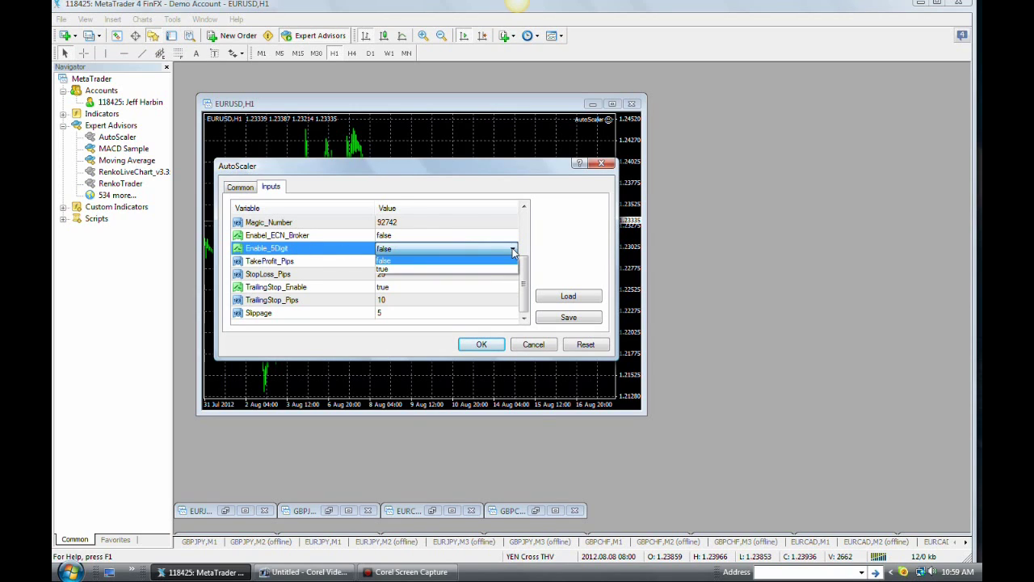
pyautogui.click(504, 269)
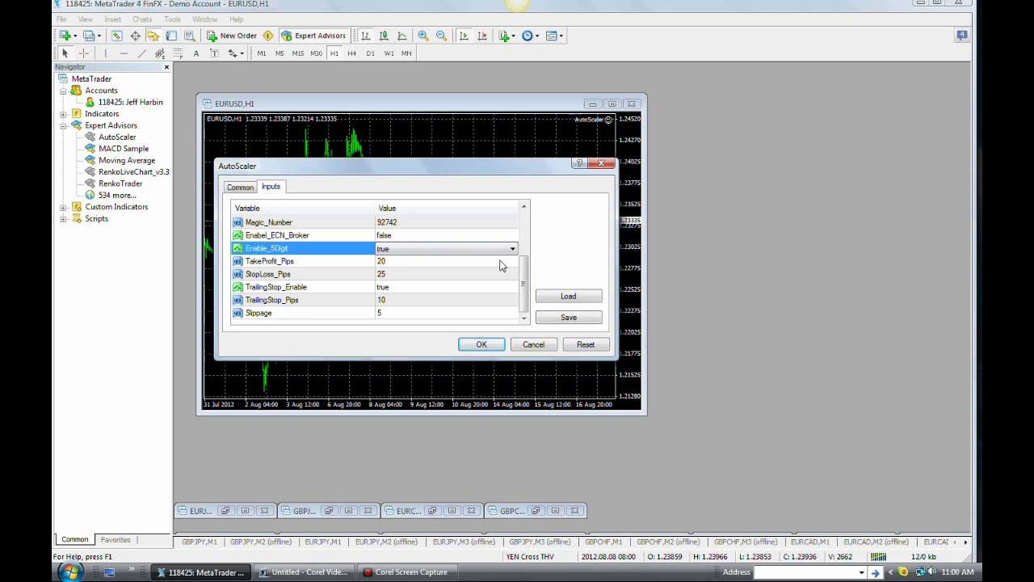
pyautogui.click(320, 267)
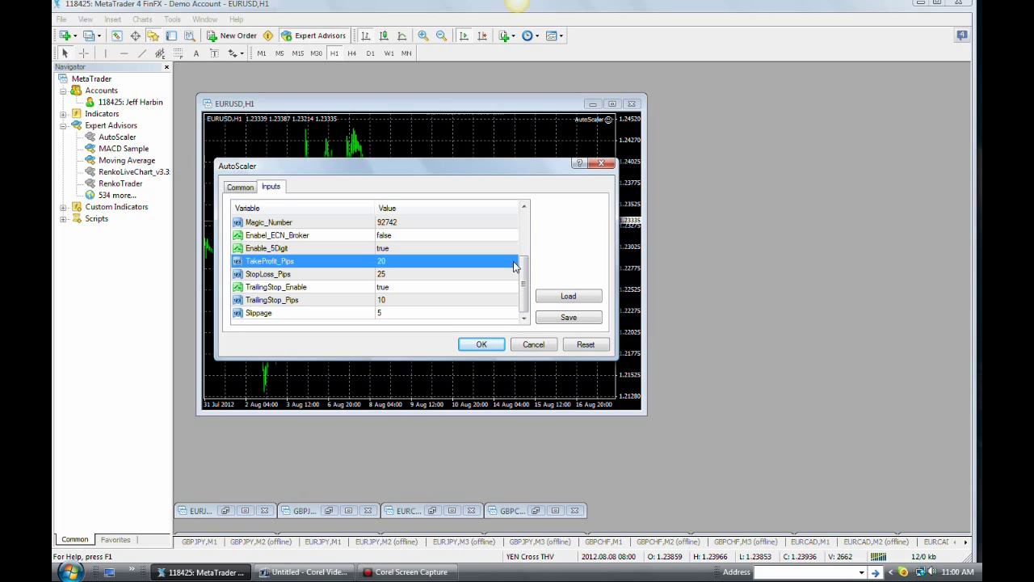
# Replace the TakeProfit_Pips value of 20 with 30.
pyautogui.click(511, 260)
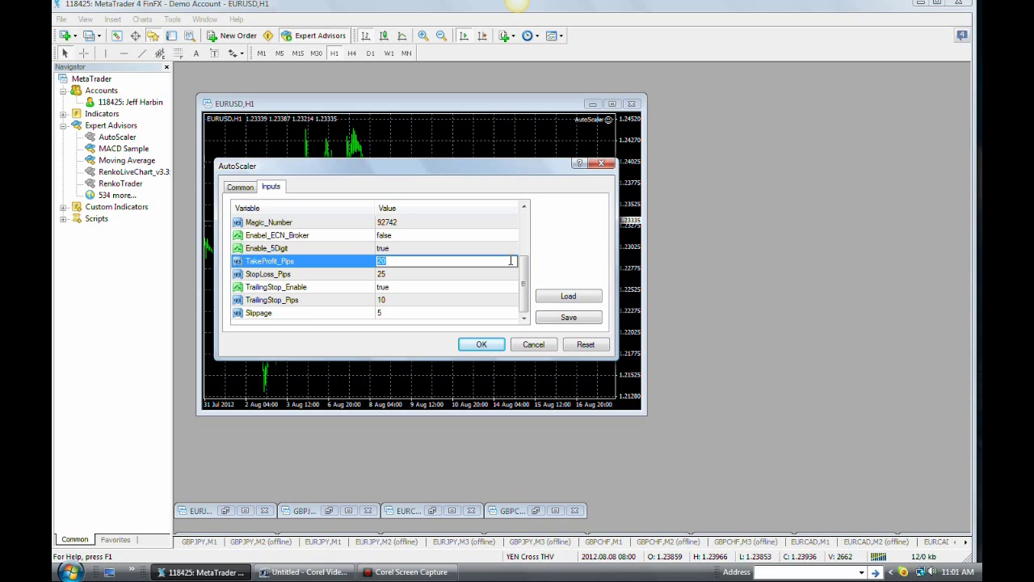
pyautogui.write('30')
pyautogui.click(467, 278)
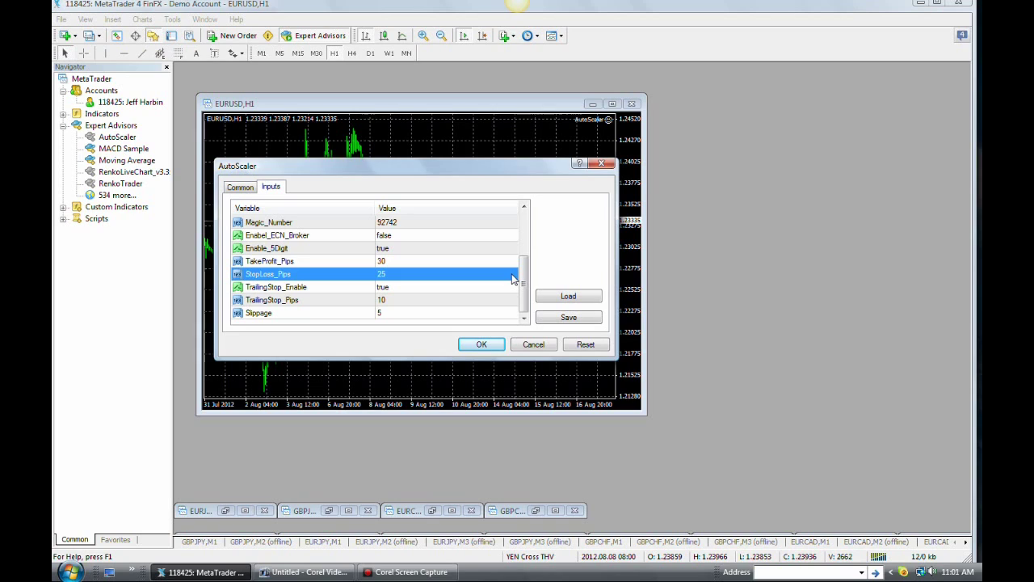
# Enter 12 as the StopLoss_Pips value, replacing 25.
pyautogui.click(511, 276)
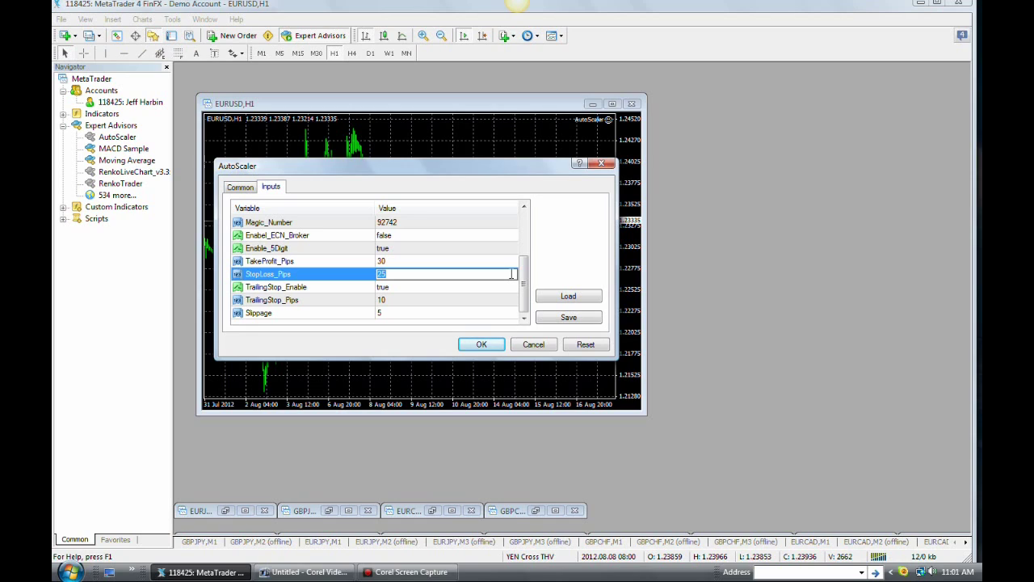
pyautogui.write('12')
pyautogui.click(446, 293)
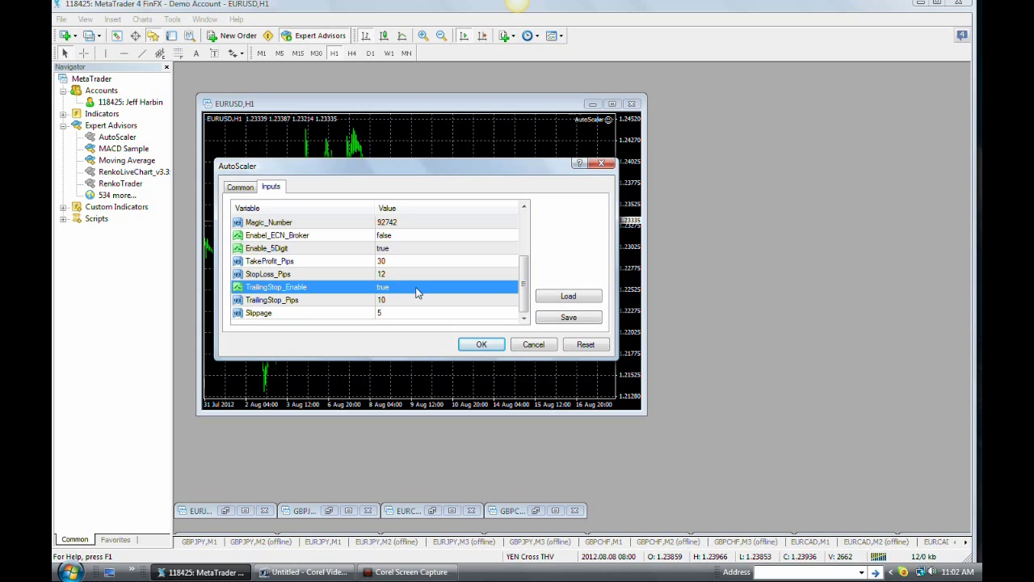
pyautogui.click(511, 288)
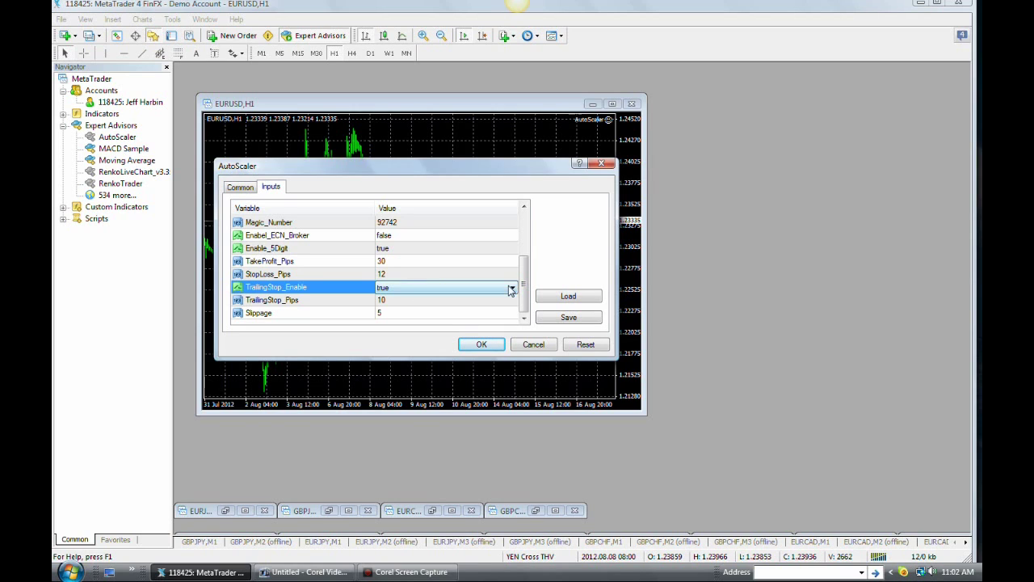
pyautogui.click(512, 290)
pyautogui.click(503, 300)
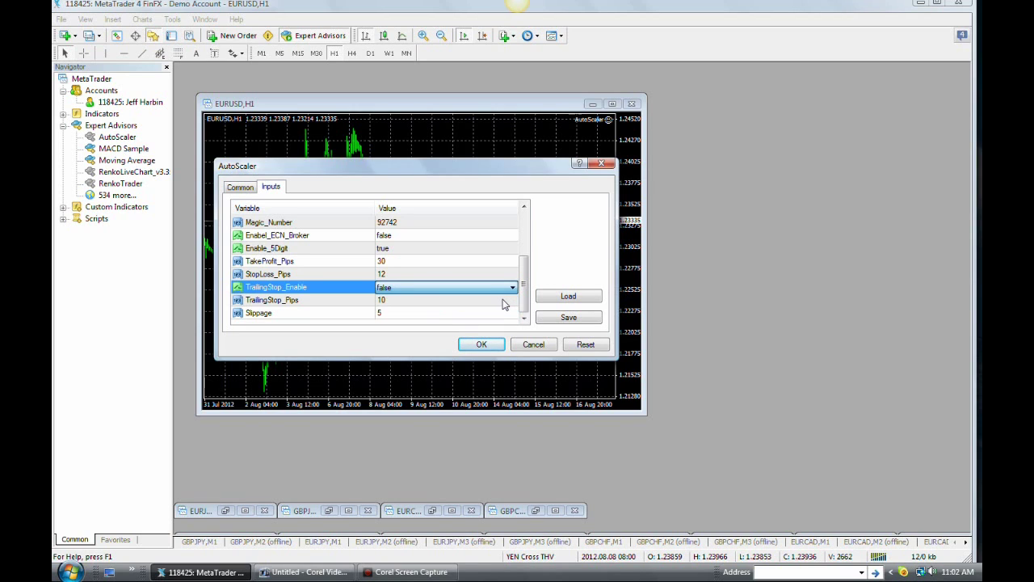
pyautogui.click(512, 289)
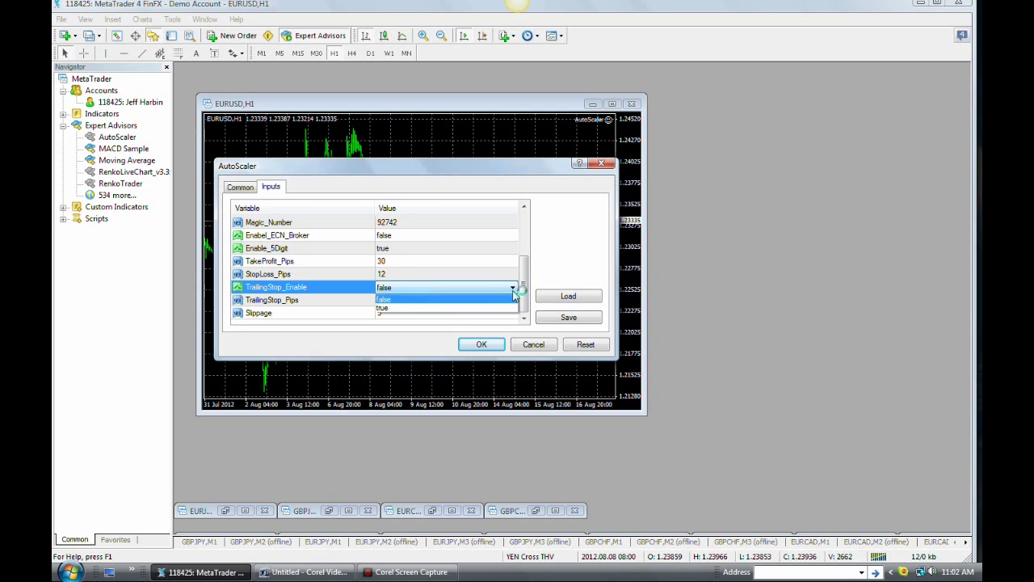
pyautogui.click(501, 312)
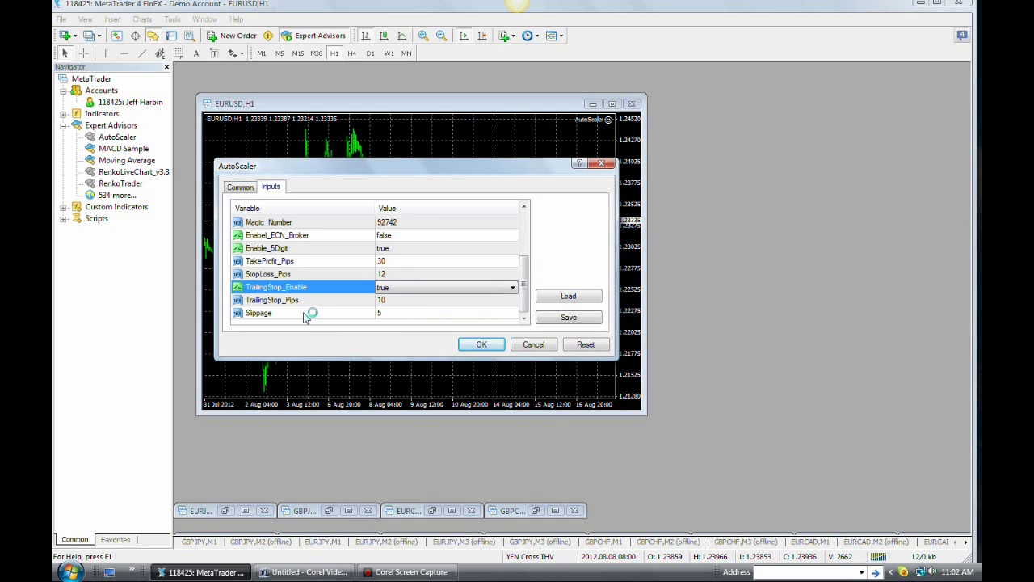
pyautogui.click(404, 303)
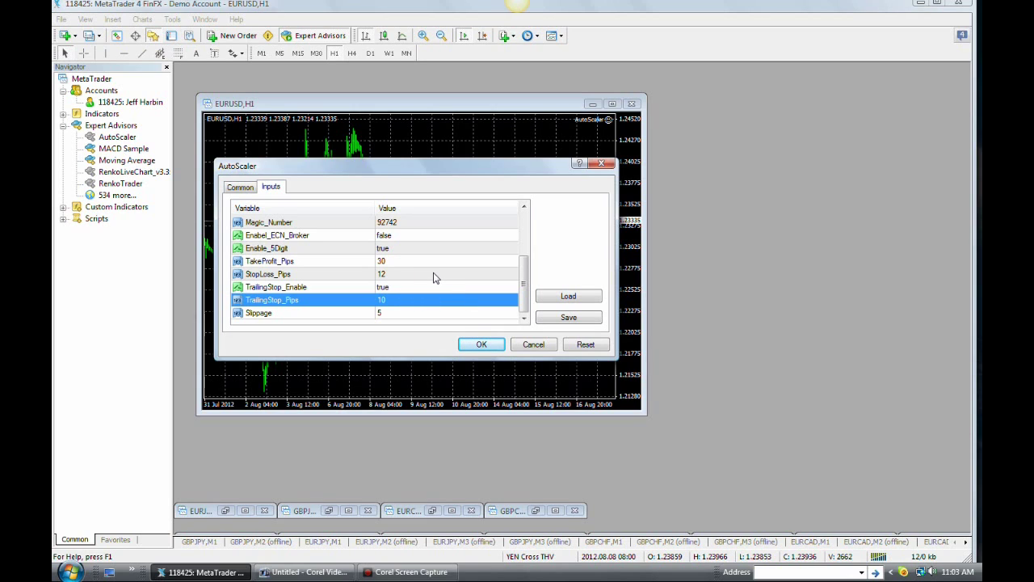
# Clear the TrailingStop_Pips value of 10 and enter 5.
pyautogui.click(511, 300)
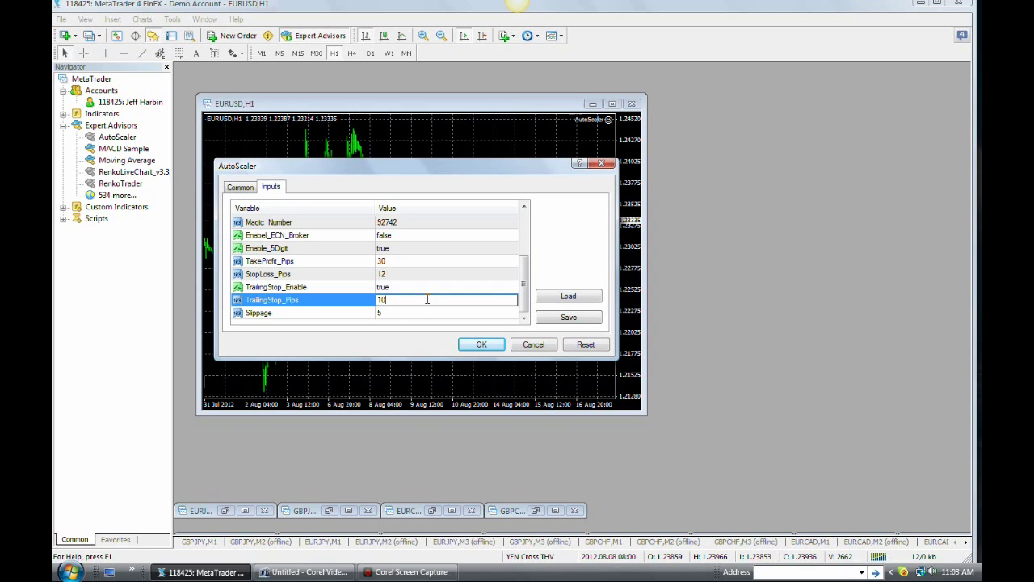
pyautogui.press('BackSpace')
pyautogui.press('BackSpace')
pyautogui.write('5')
pyautogui.click(409, 313)
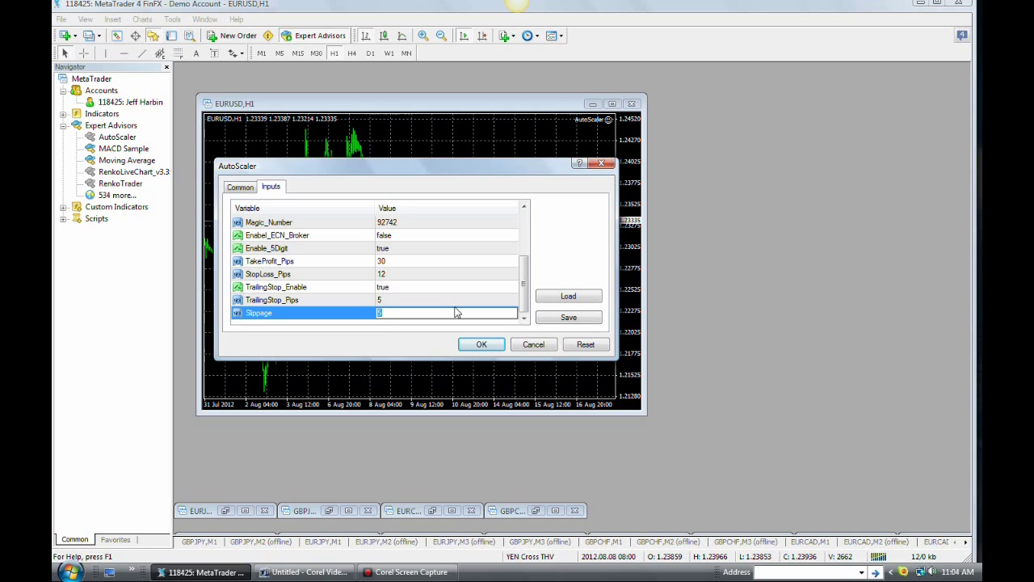
pyautogui.press('Up')
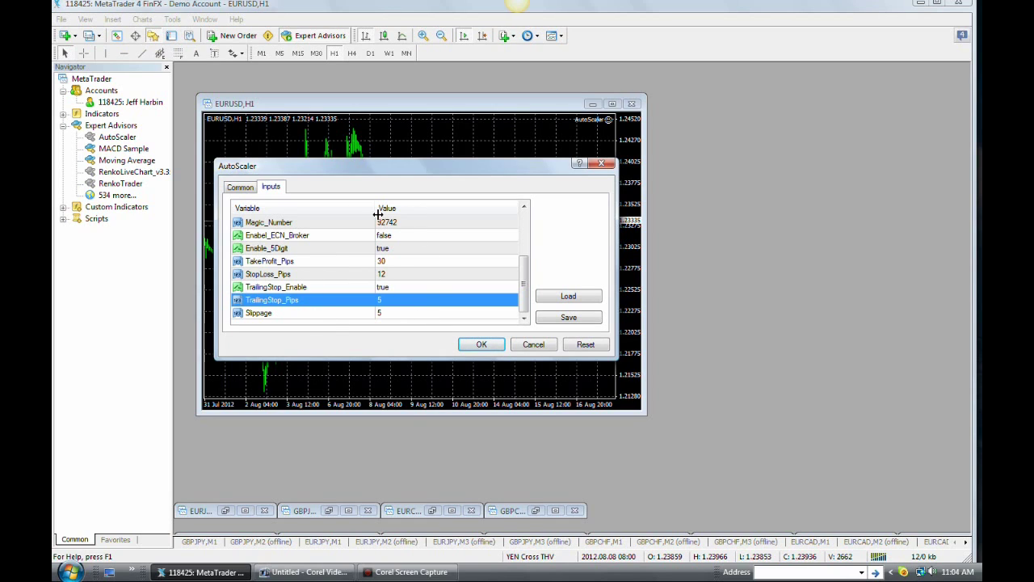
# Confirm the AutoScaler inputs with OK, returning to the EURUSD chart.
pyautogui.click(481, 345)
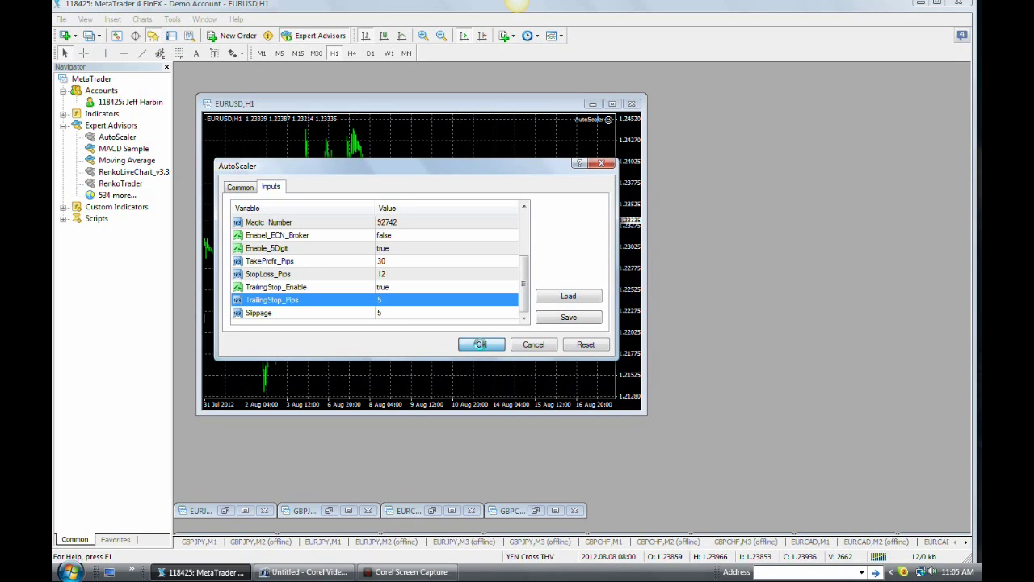